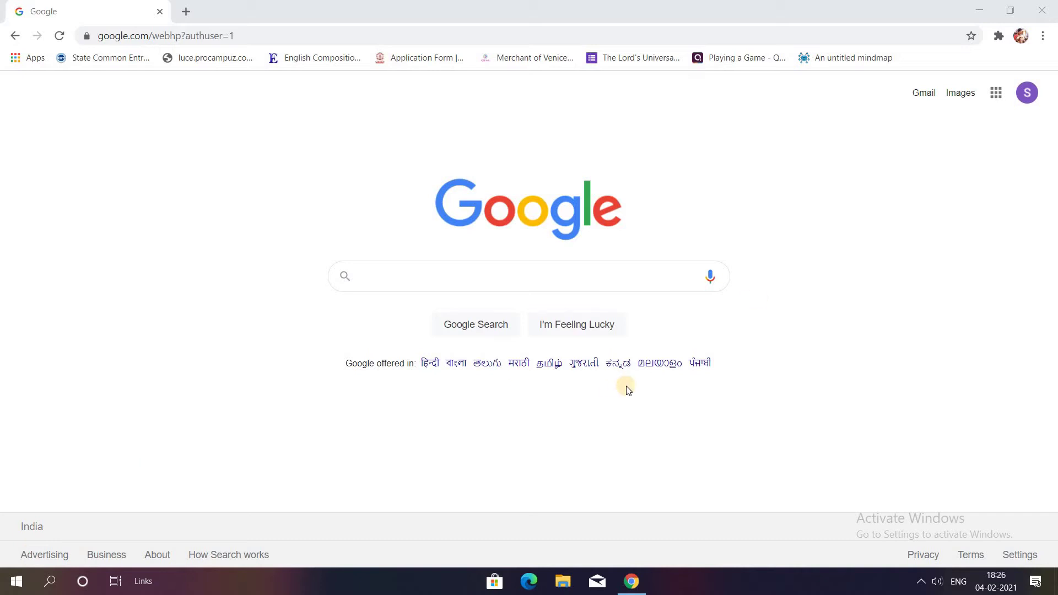
- Open Google Jamboard from the list of Google apps
left_click(994, 97)
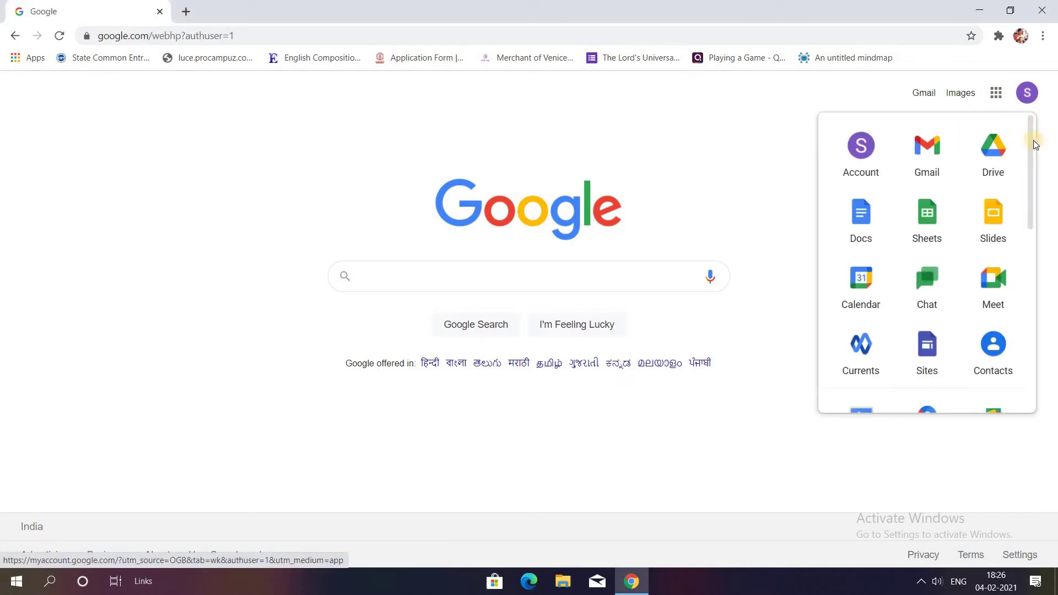
scroll(1032, 227, "down", 6)
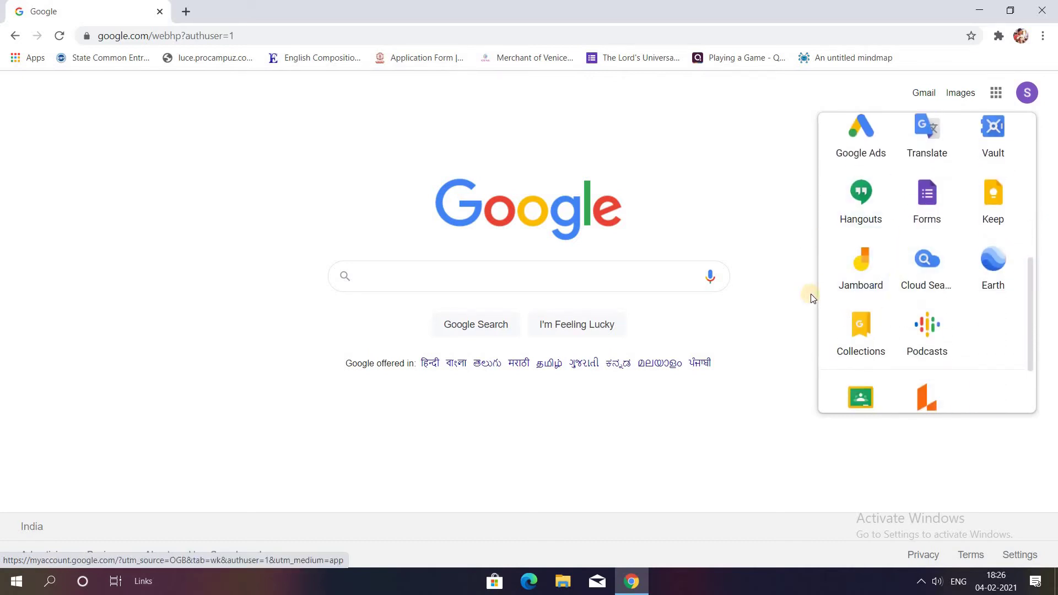
left_click(860, 271)
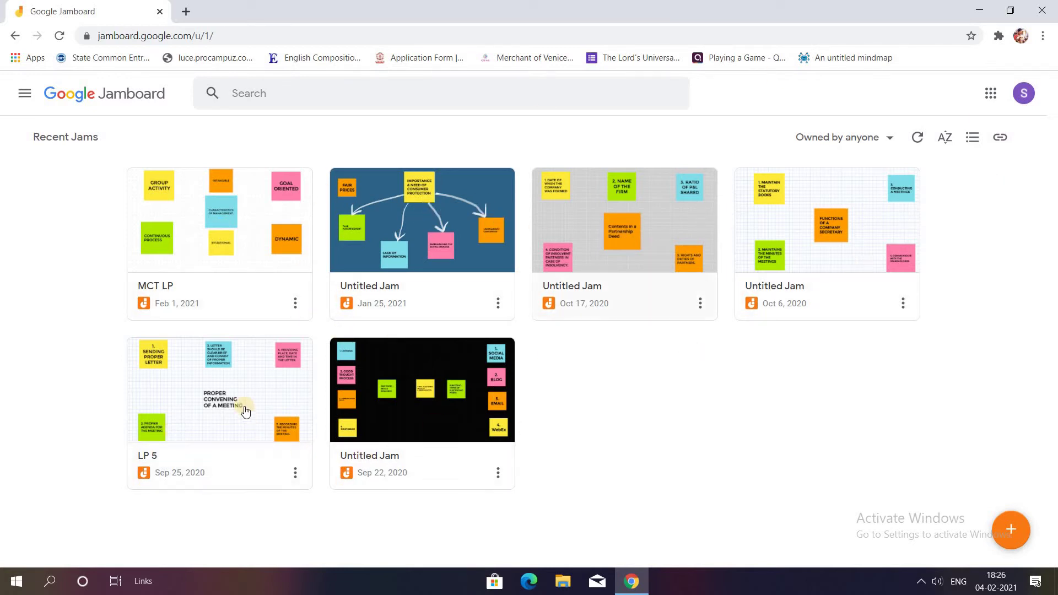
- View the existing consumer protection jam and the LP 5 jam, returning to the list of recent jams after each
left_click(403, 207)
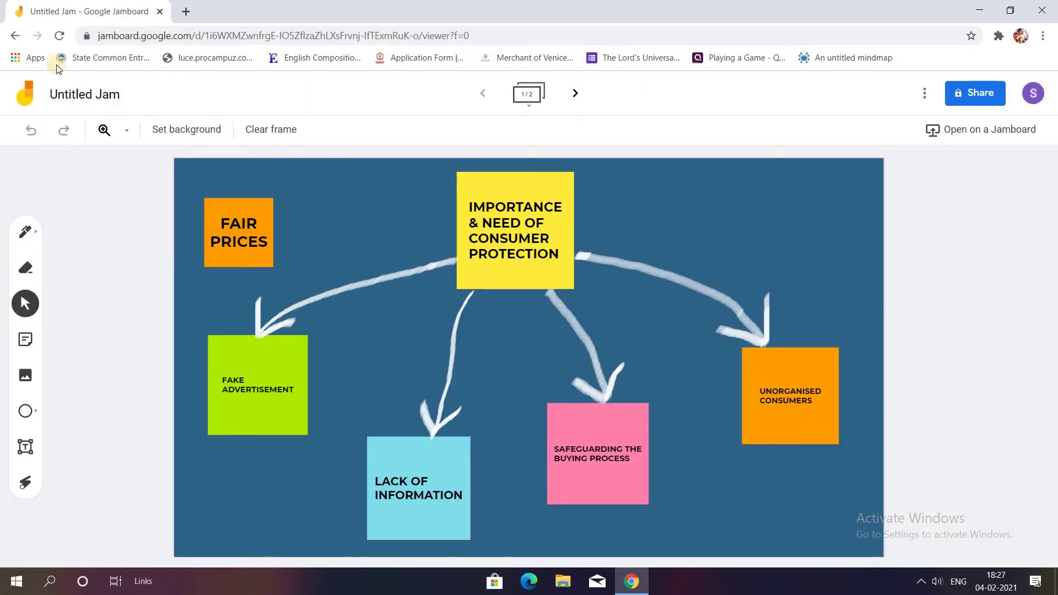
left_click(22, 39)
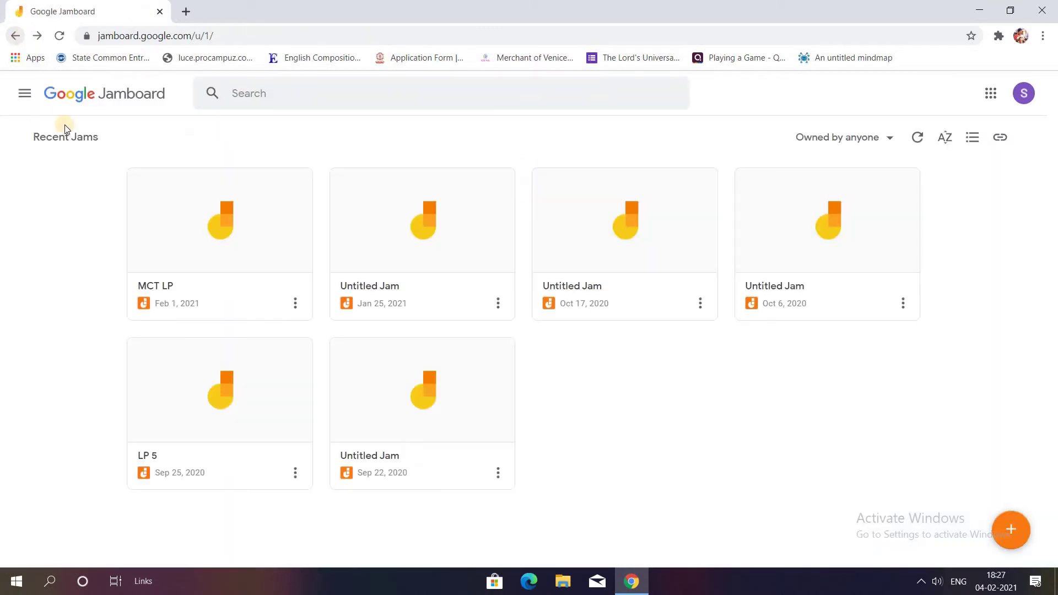
left_click(284, 387)
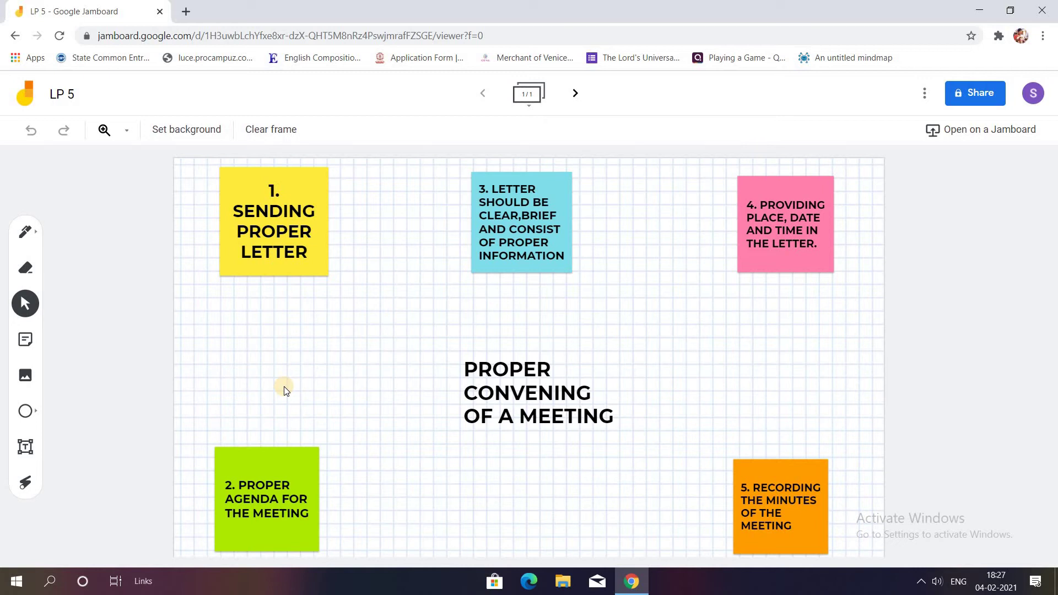
left_click(14, 36)
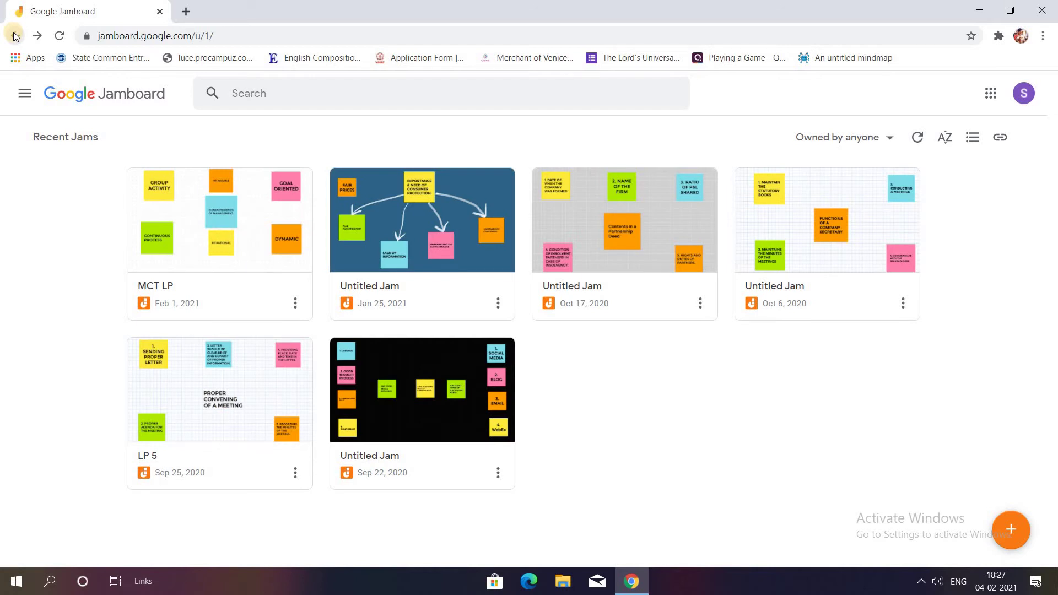
left_click(14, 37)
- Create a new jam and add a yellow sticky note reading "QUALITIES OF A COMPANY SECRETARY"
left_click(1004, 530)
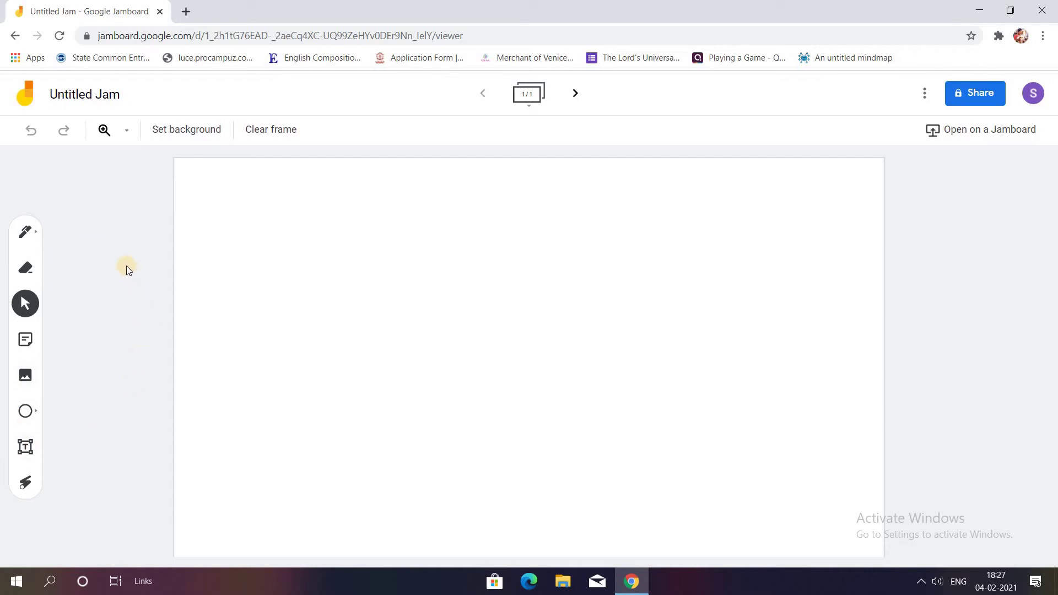
left_click(26, 338)
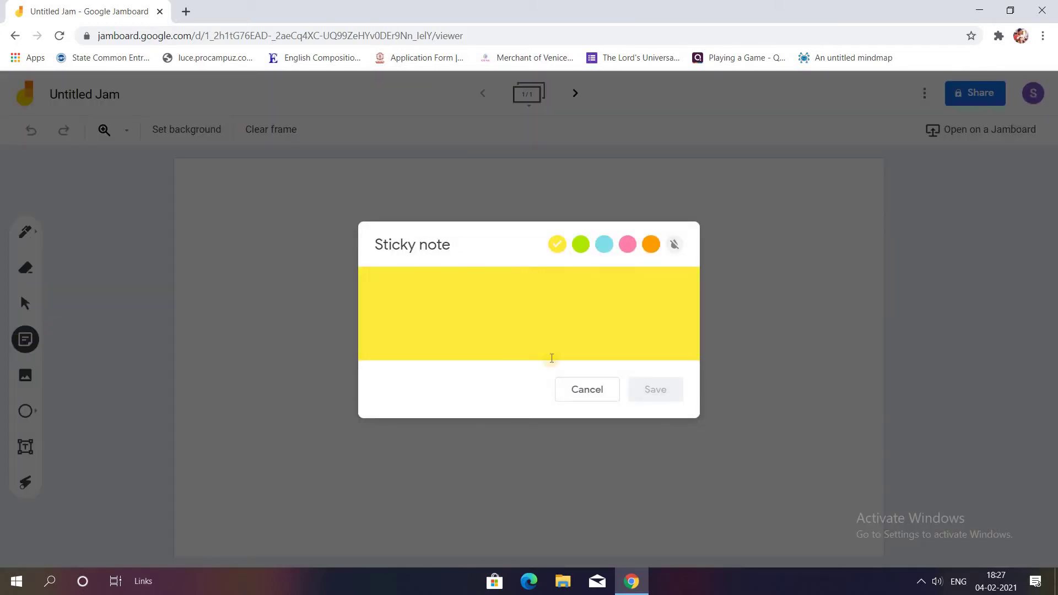
left_click(378, 291)
type("QU")
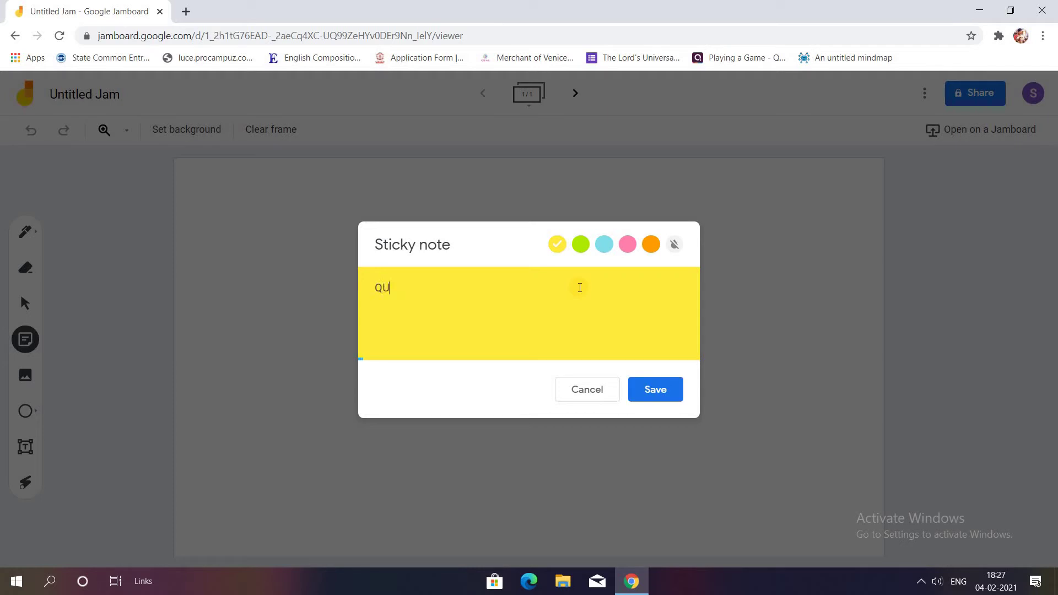
type("ALITIES OF A COMPAN")
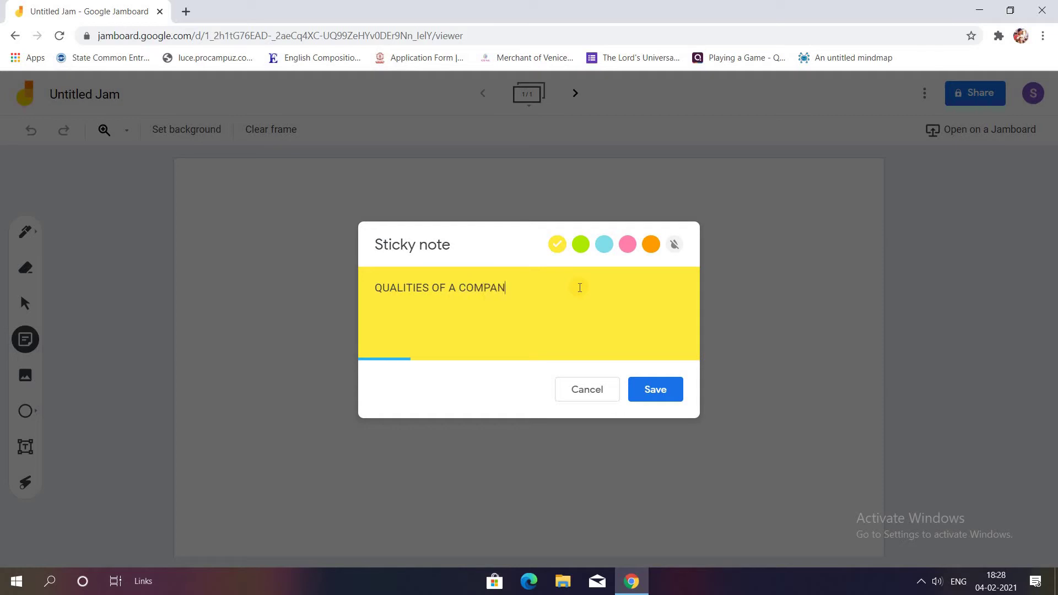
type("Y SECRETARY")
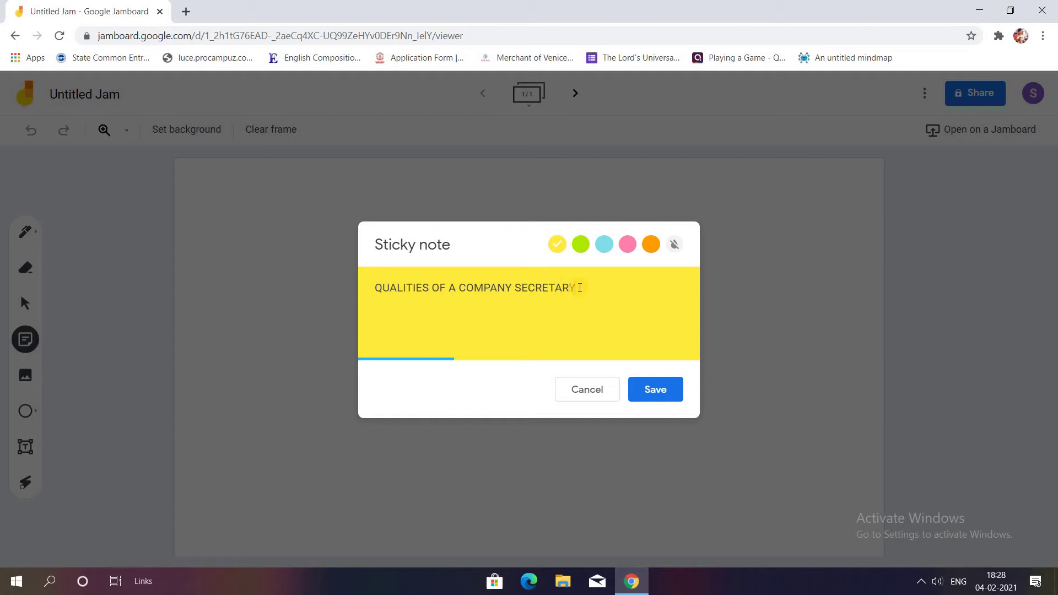
left_click(661, 392)
left_click(661, 392)
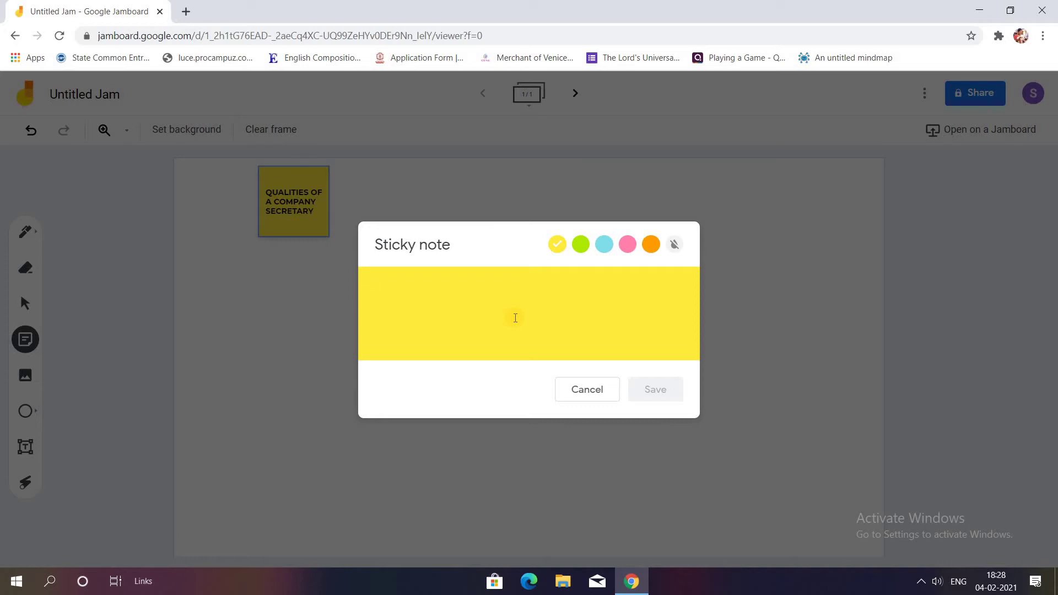
- Add a green sticky note reading "DISCIPLINE" to the frame
left_click(585, 249)
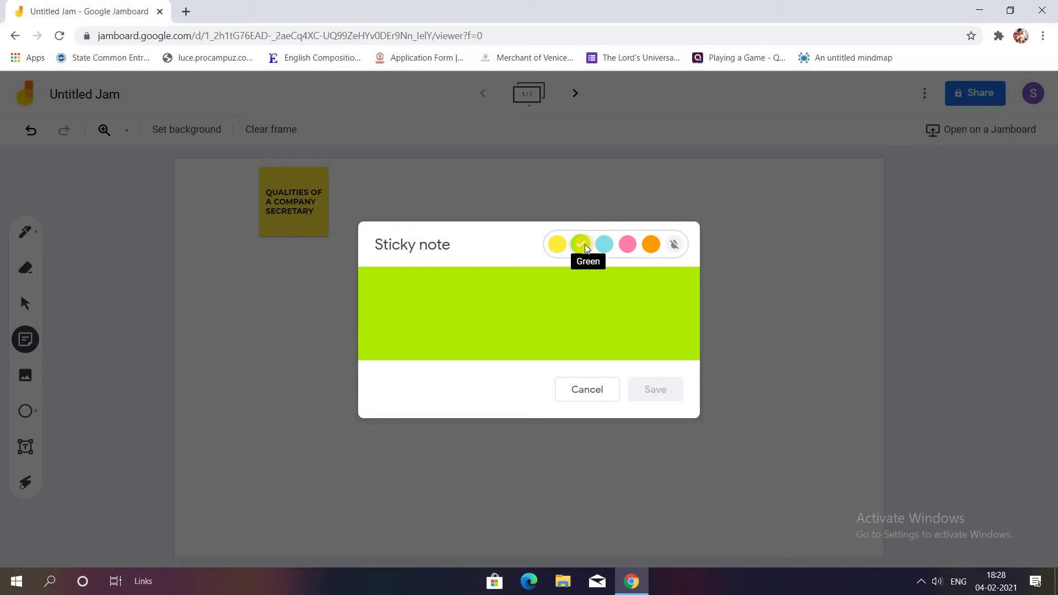
left_click(523, 279)
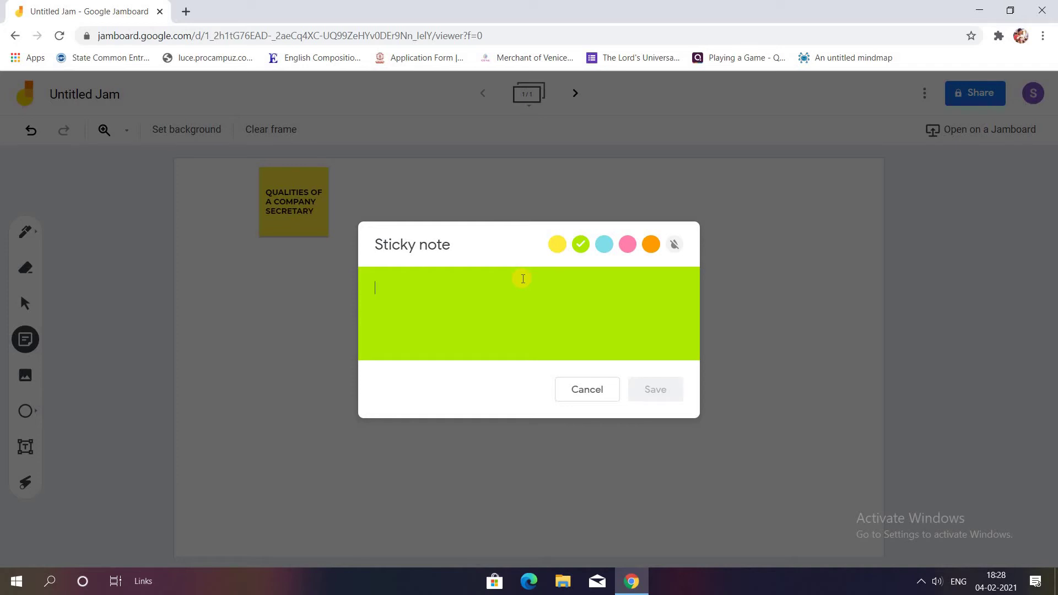
type("DISC")
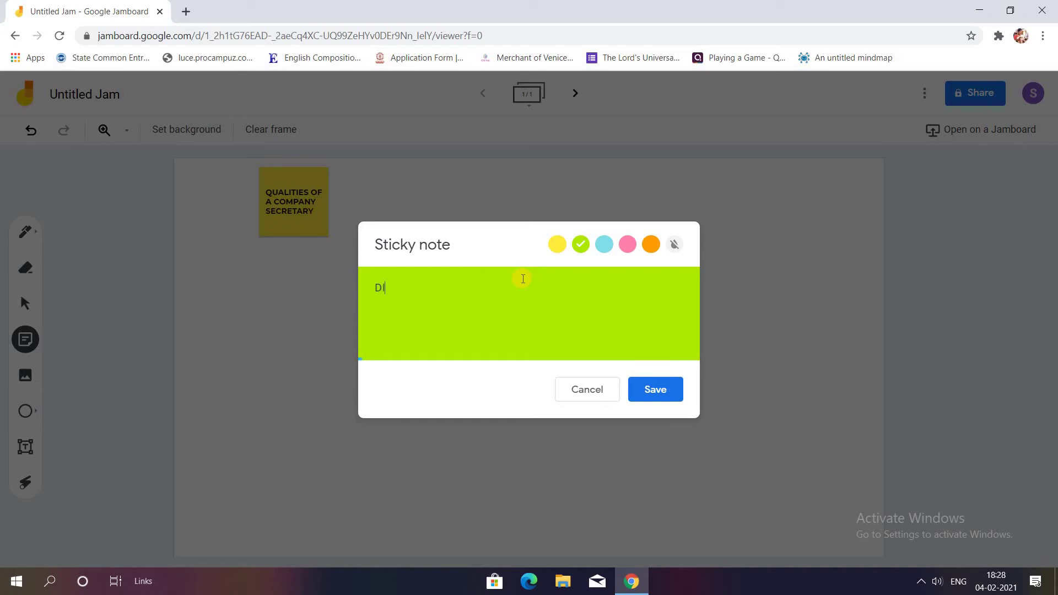
type("IPINE")
left_click(408, 287)
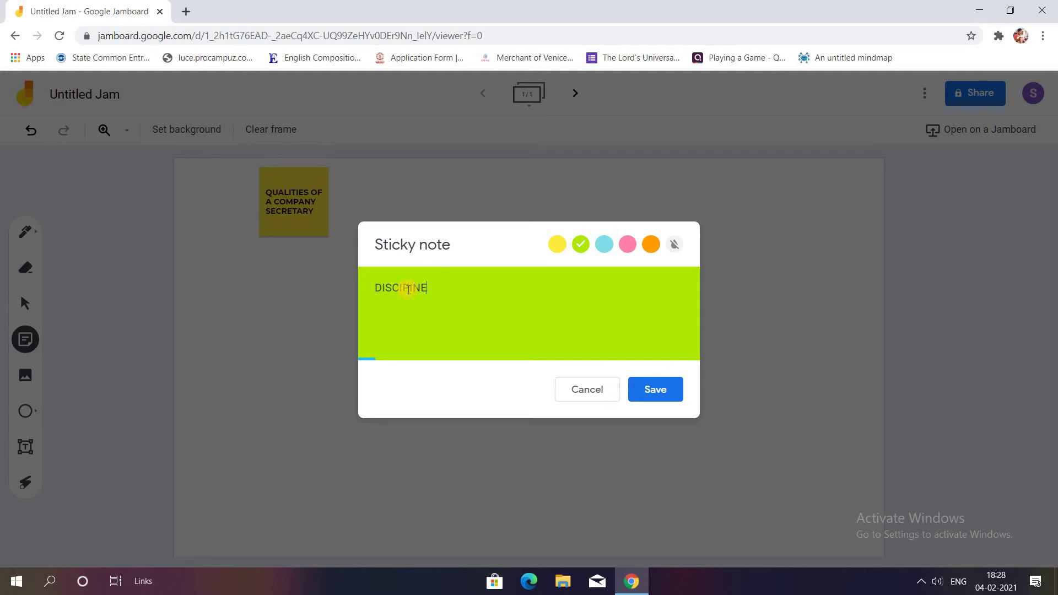
type("L")
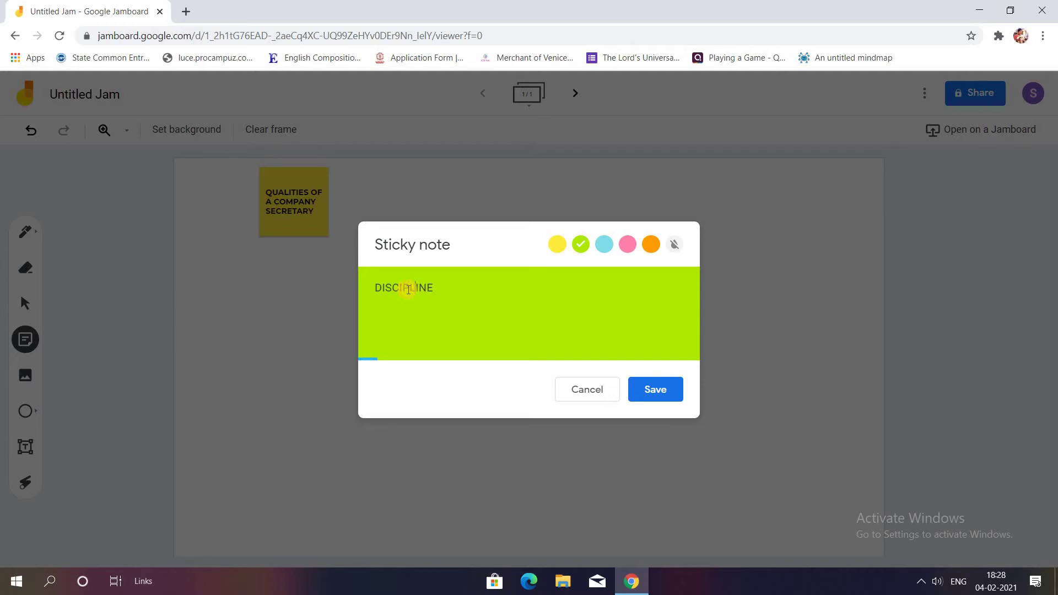
left_click(655, 389)
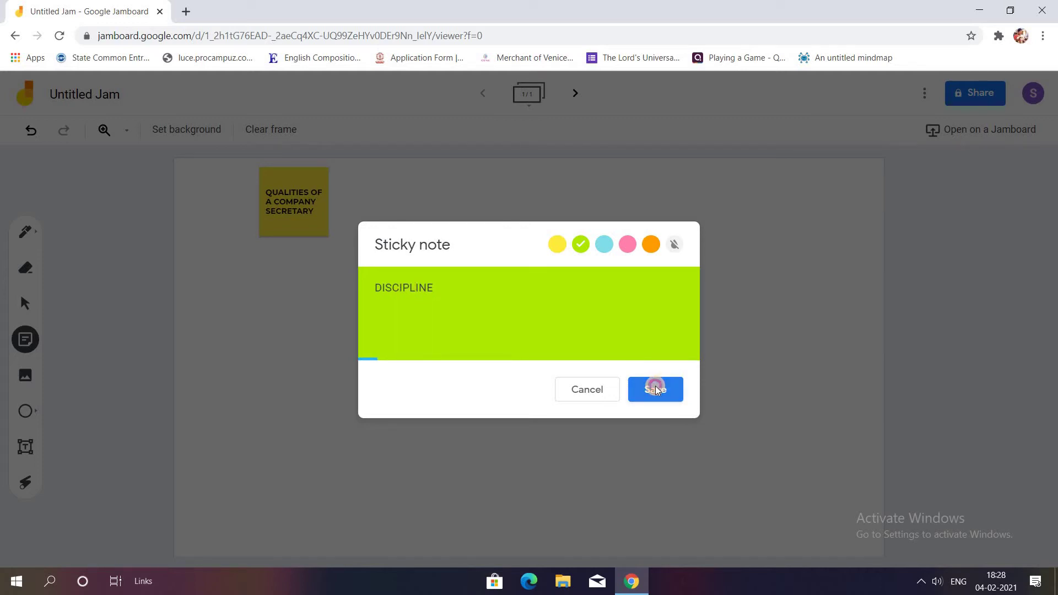
- Add a blue sticky note reading "KNOWLEGE AND CONTENT MASTER" to the frame
left_click(604, 245)
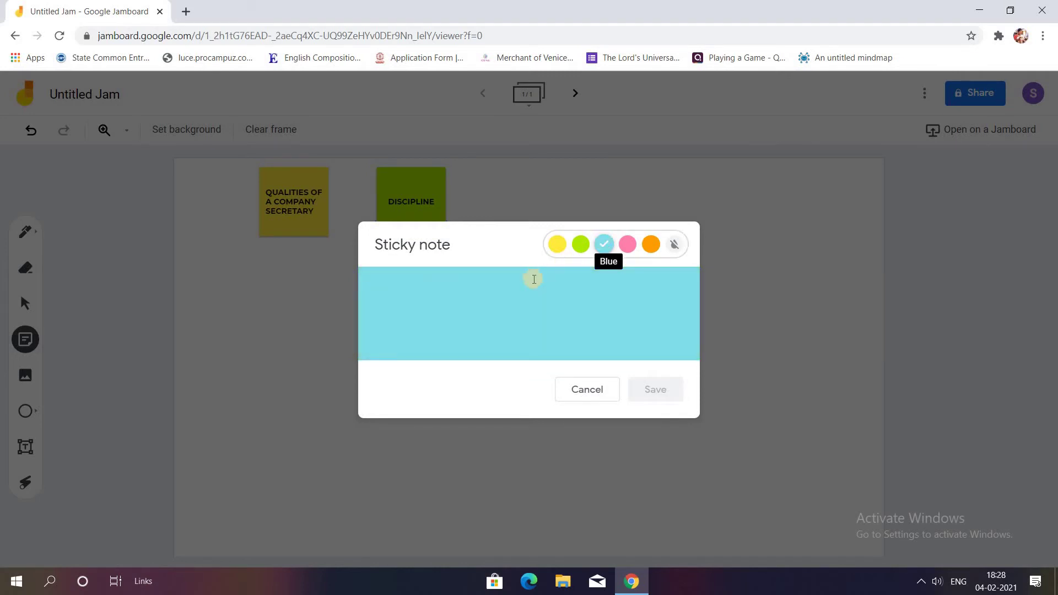
left_click(533, 279)
type("KN")
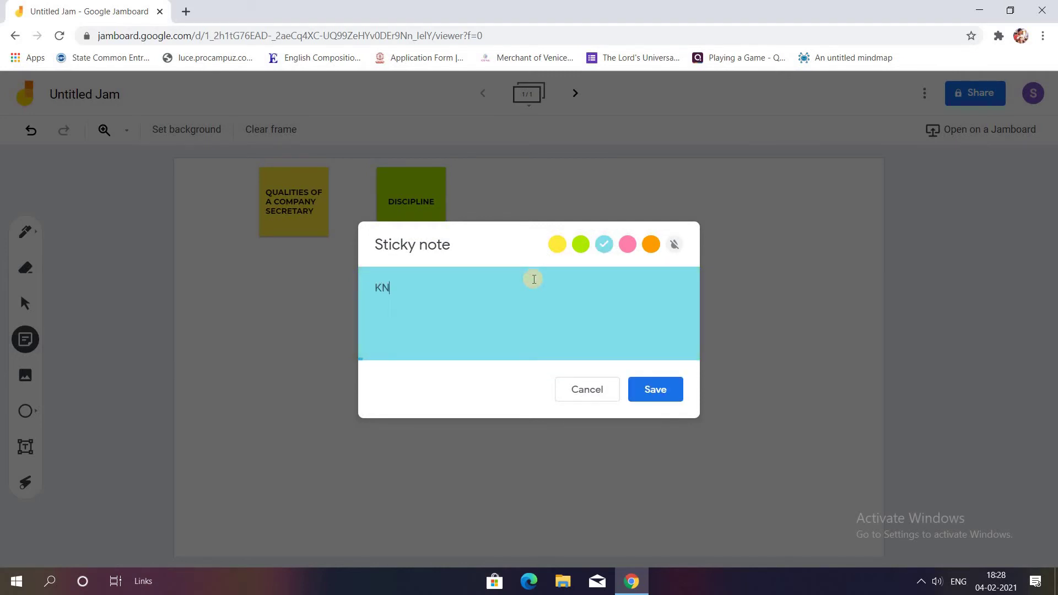
type("OWLEGE AND CONTENT M")
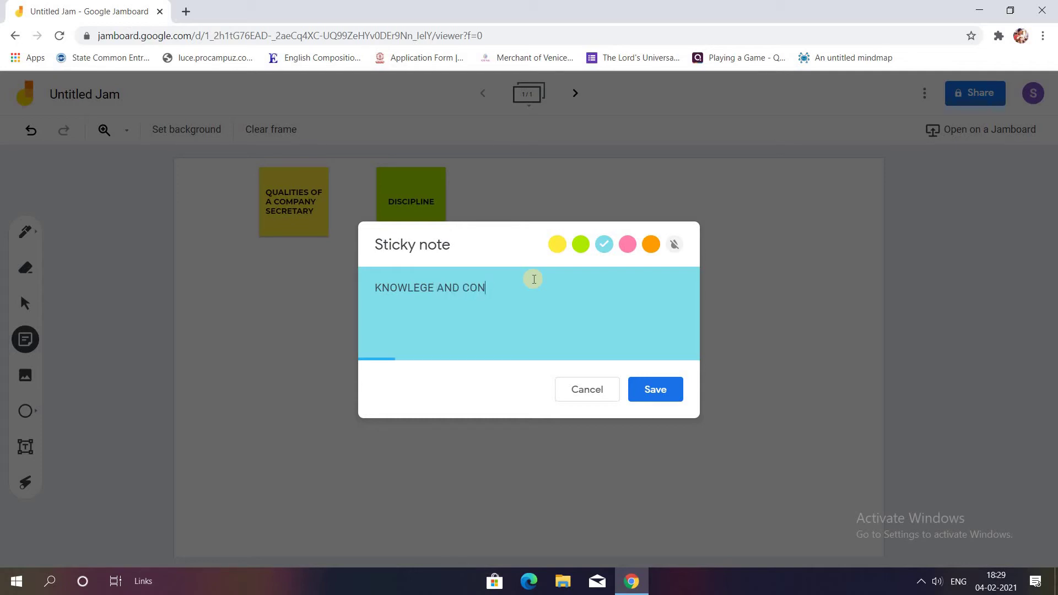
type("ASTER")
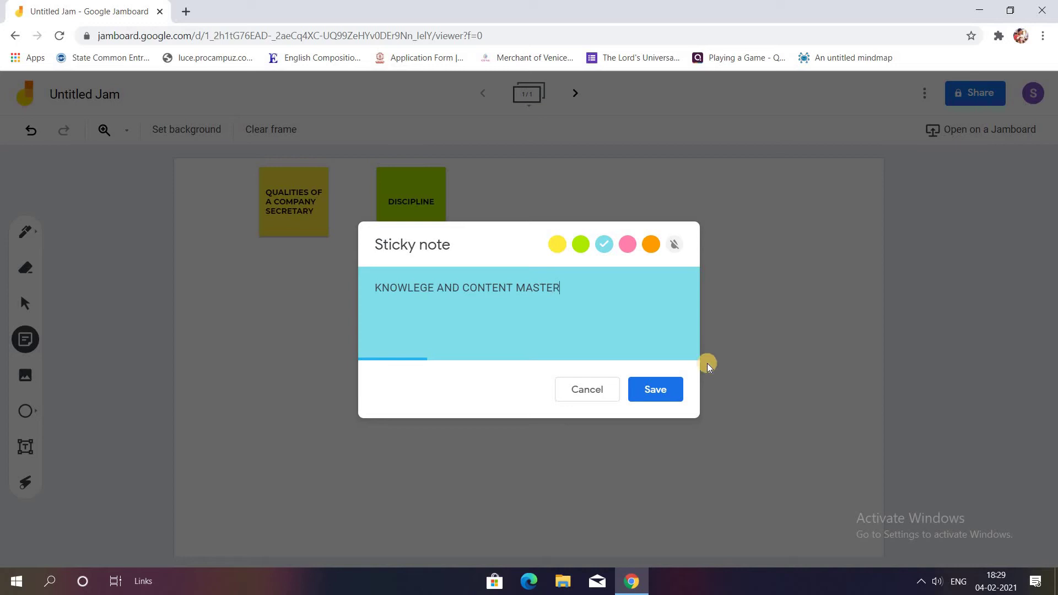
left_click(654, 389)
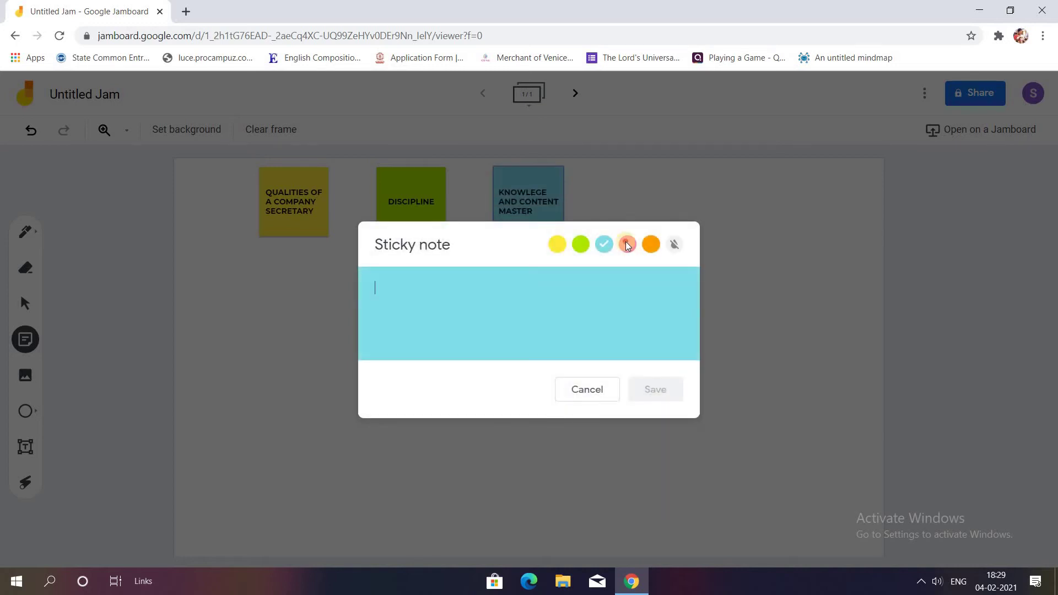
- Add a pink sticky note reading "DEDICATED" to the frame
left_click(627, 244)
left_click(514, 291)
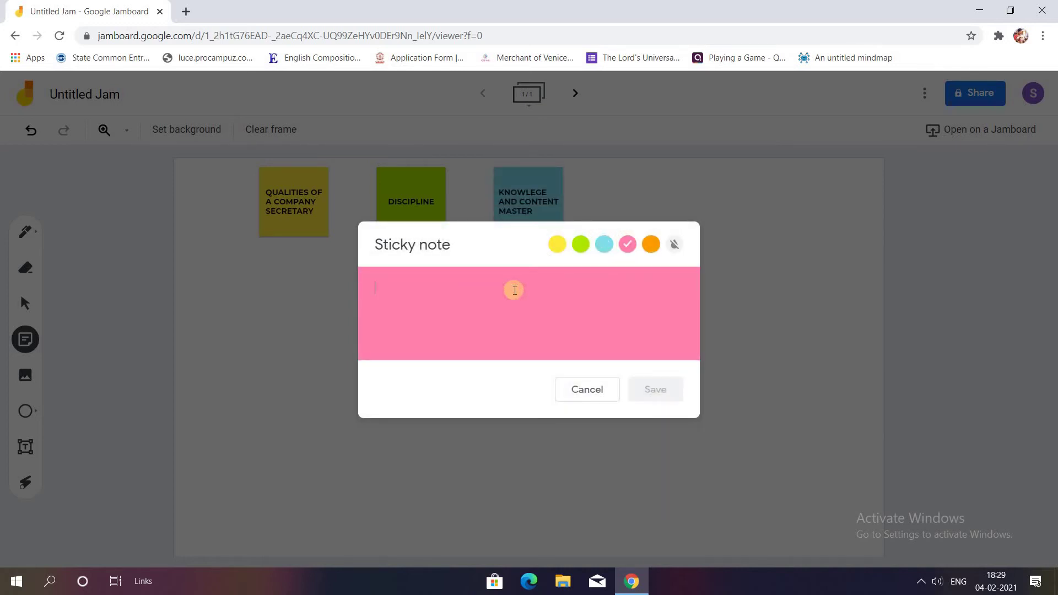
type("DEDI")
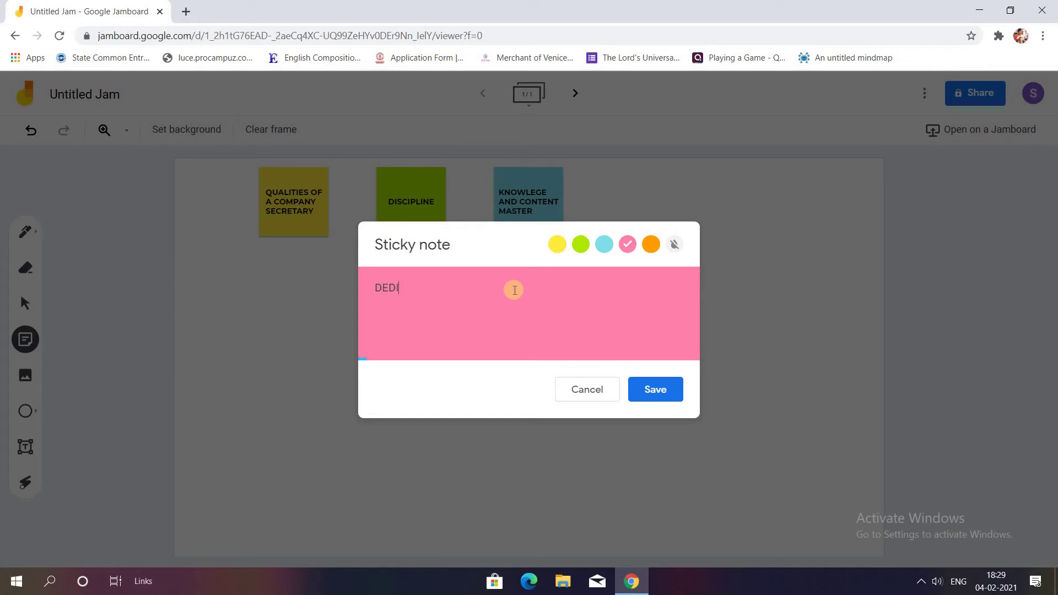
type("CATED")
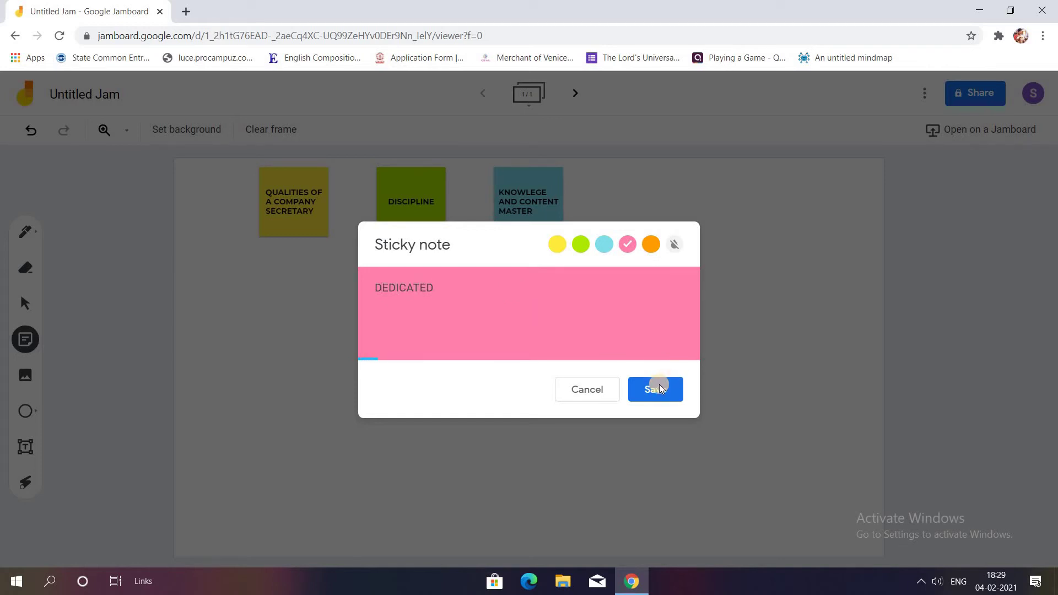
left_click(655, 389)
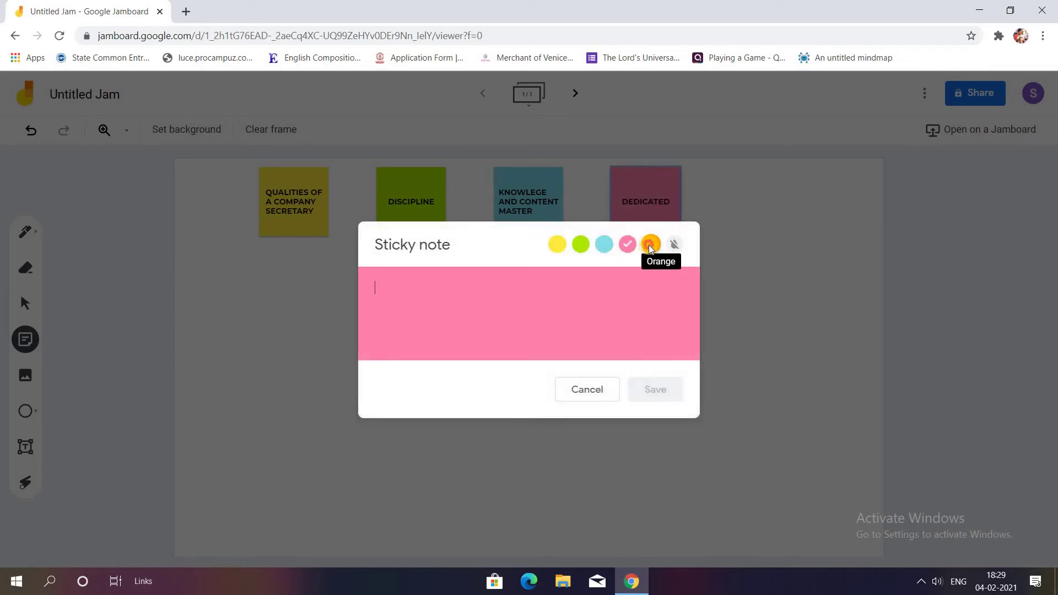
- Add an orange sticky note reading "PROFESSIONAL" and stop adding notes
left_click(650, 244)
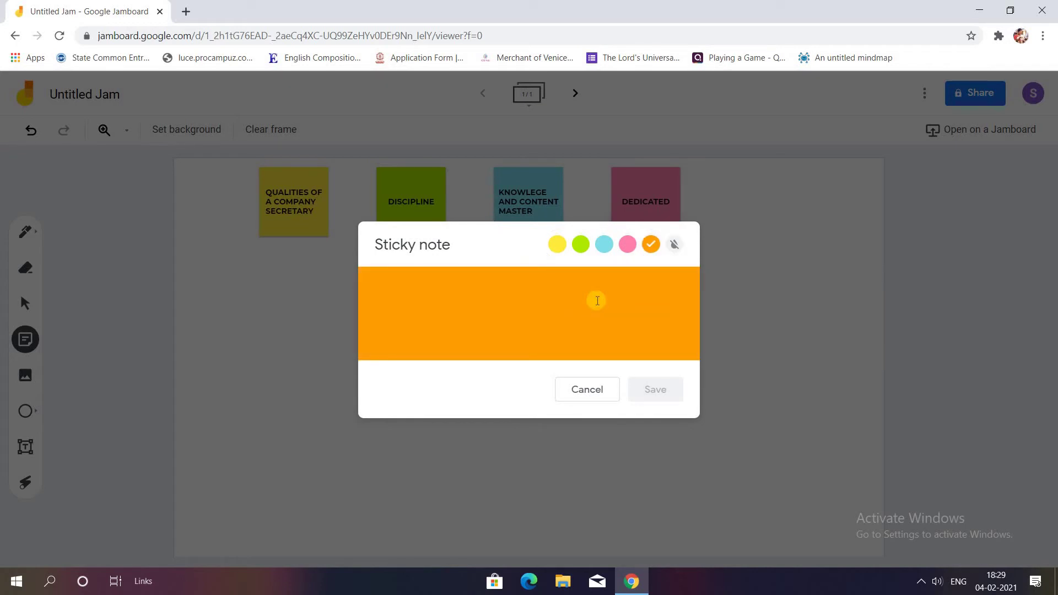
type("PROFESSIONAL")
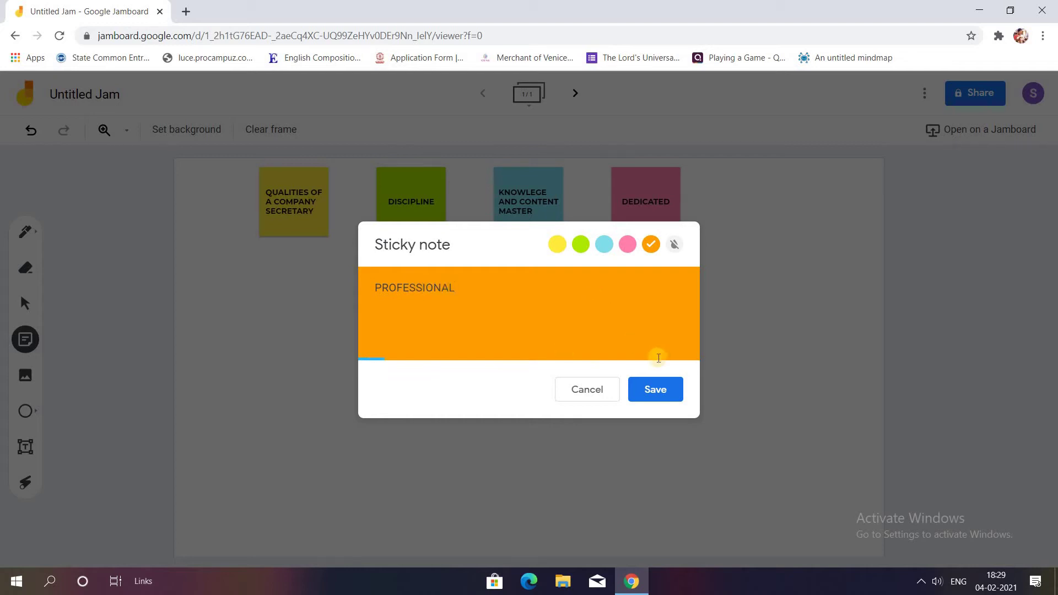
left_click(655, 388)
left_click(656, 389)
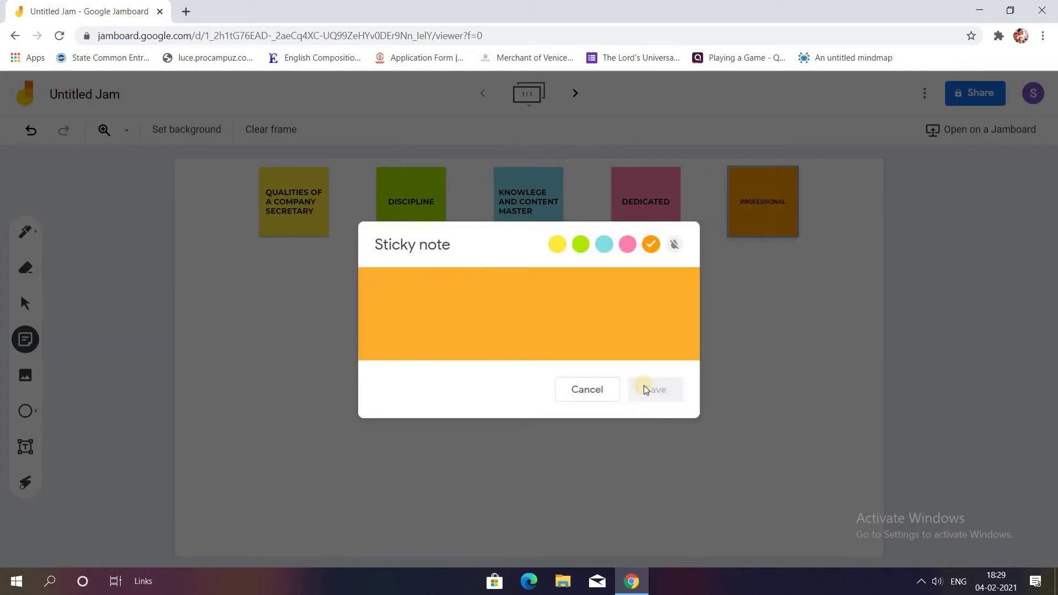
left_click(594, 390)
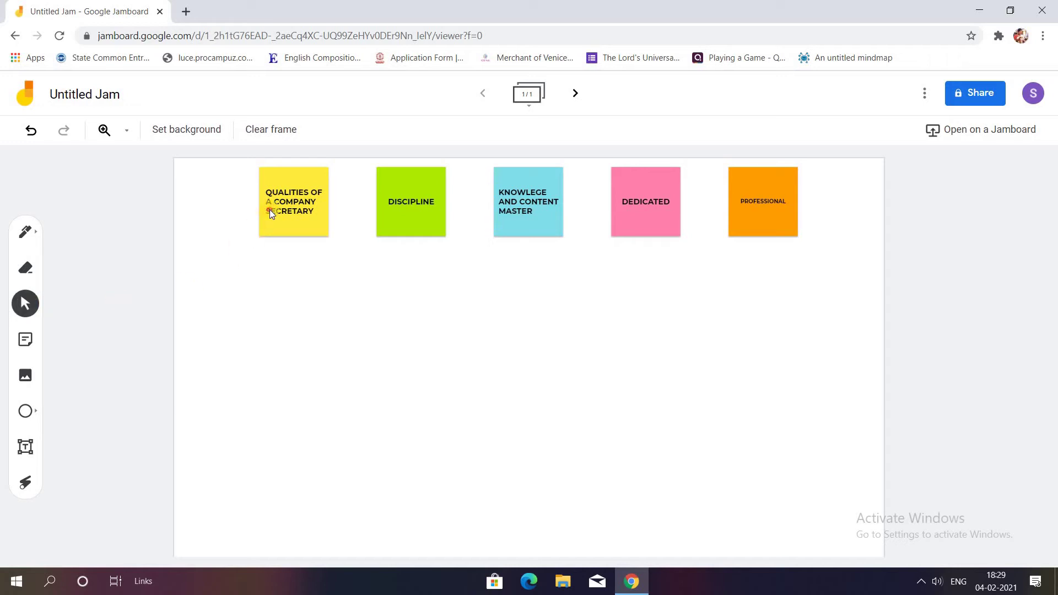
- Arrange the yellow topic note at the frame's centre, with DISCIPLINE upper left, KNOWLEGE lower left, DEDICATED lower right and PROFESSIONAL upper right
left_click_drag(269, 209, 504, 372)
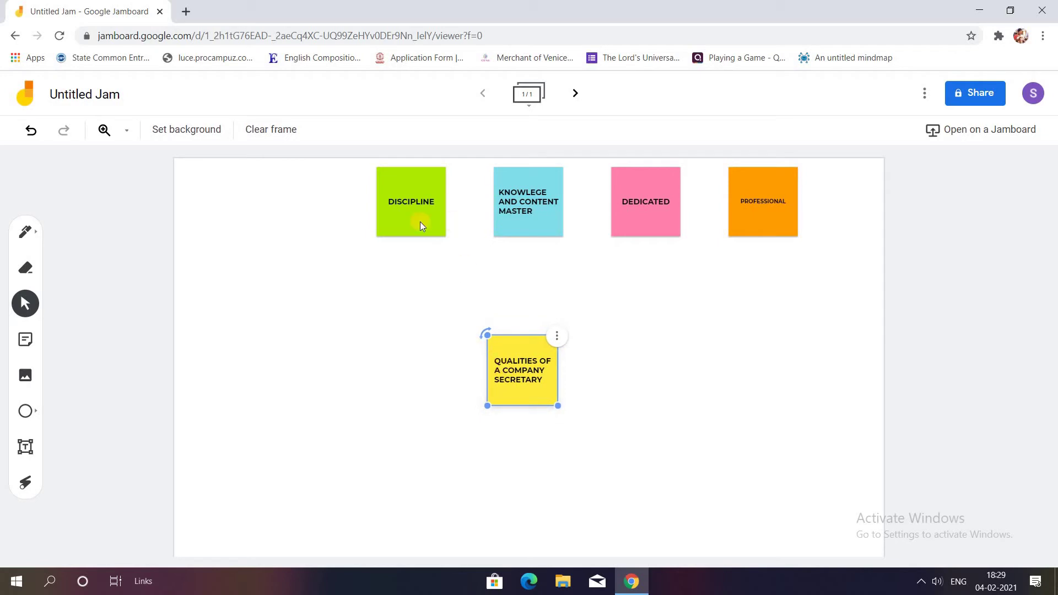
left_click_drag(398, 211, 252, 226)
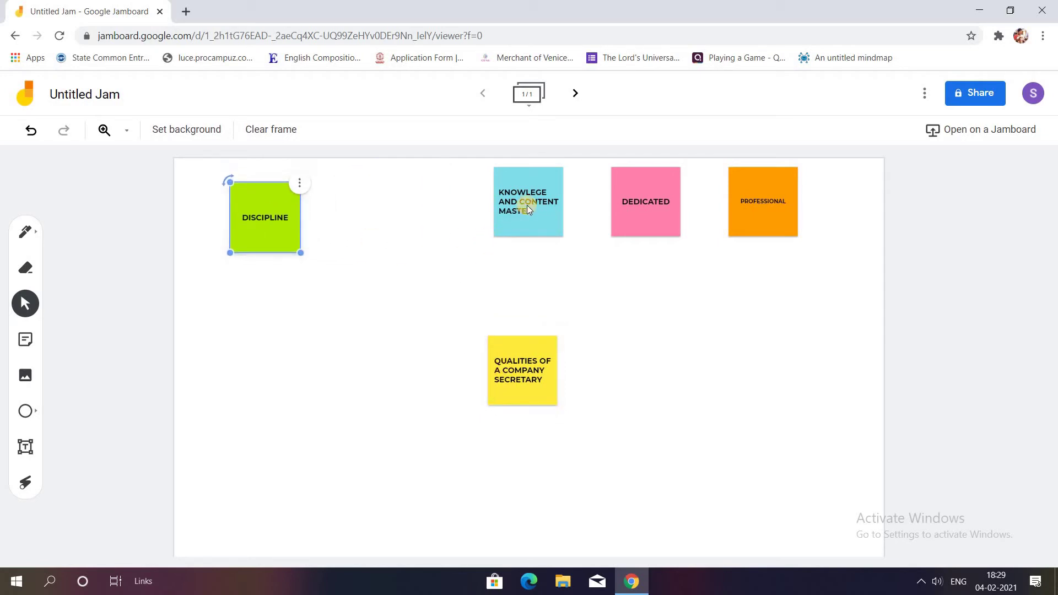
left_click_drag(528, 202, 269, 500)
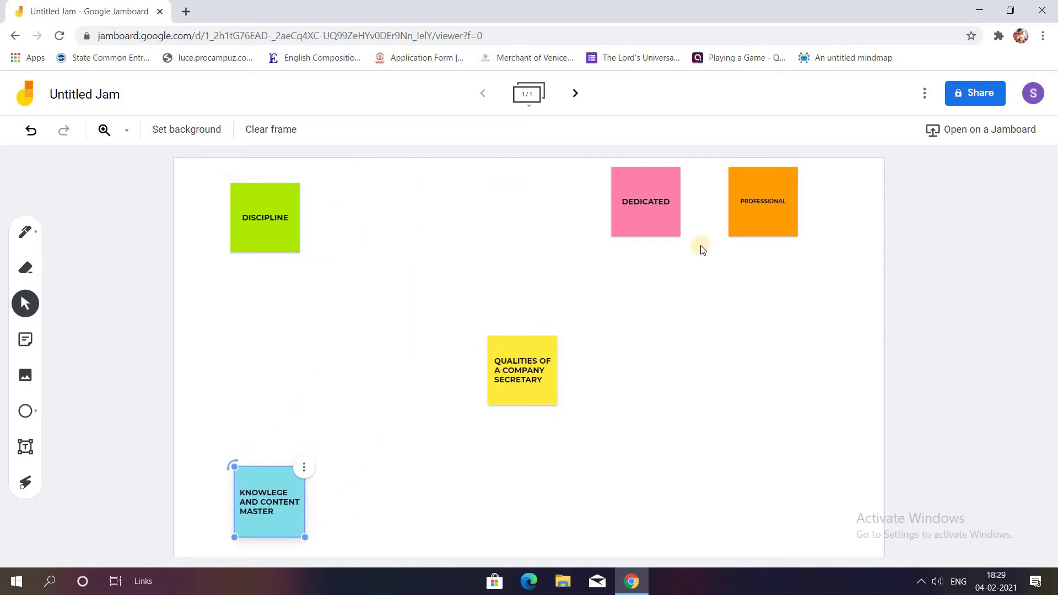
left_click_drag(642, 221, 752, 531)
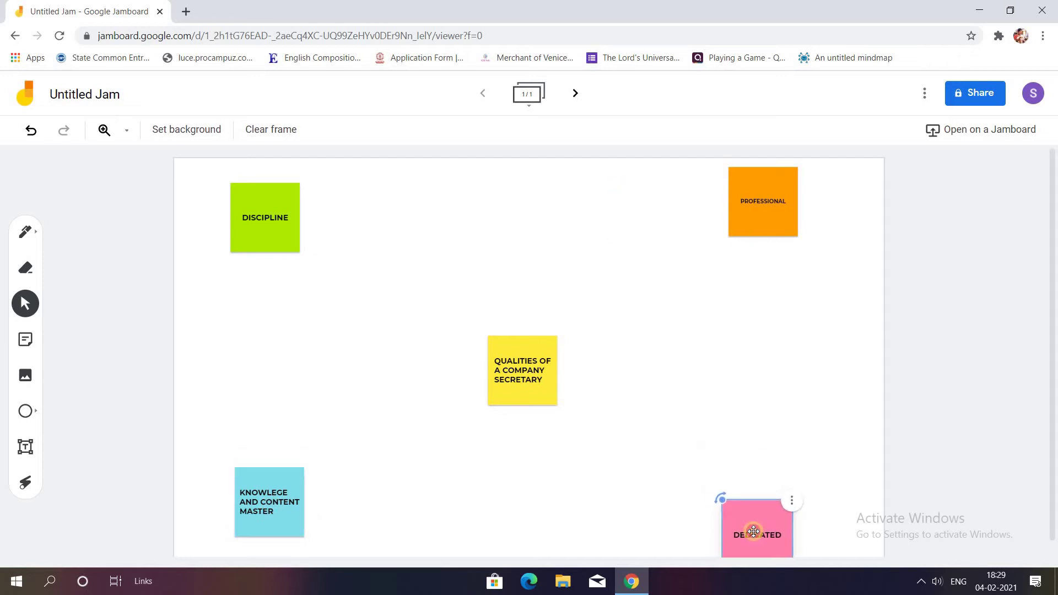
left_click_drag(739, 220, 740, 238)
left_click_drag(252, 228, 251, 222)
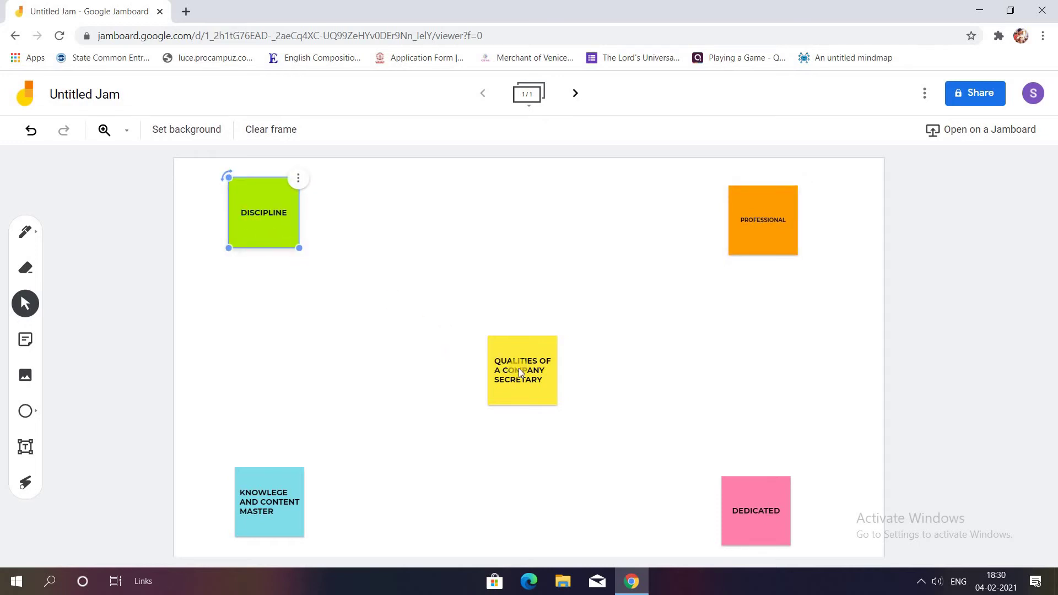
- Enlarge the yellow "QUALITIES OF A COMPANY SECRETARY" note to about one and a half times its size and recentre it among the corner notes
left_click_drag(499, 392, 496, 379)
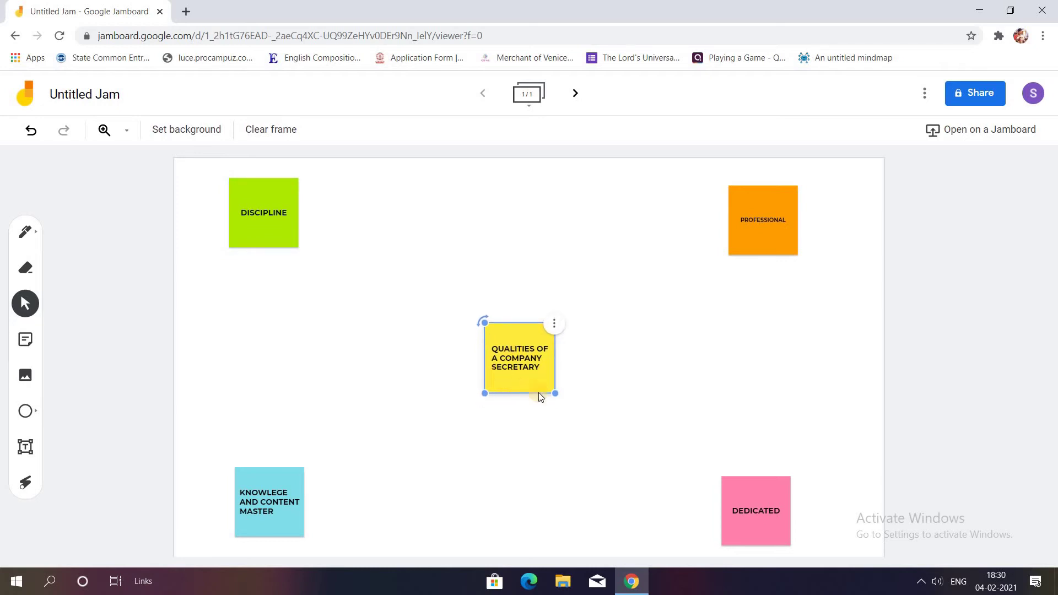
left_click_drag(554, 394, 605, 425)
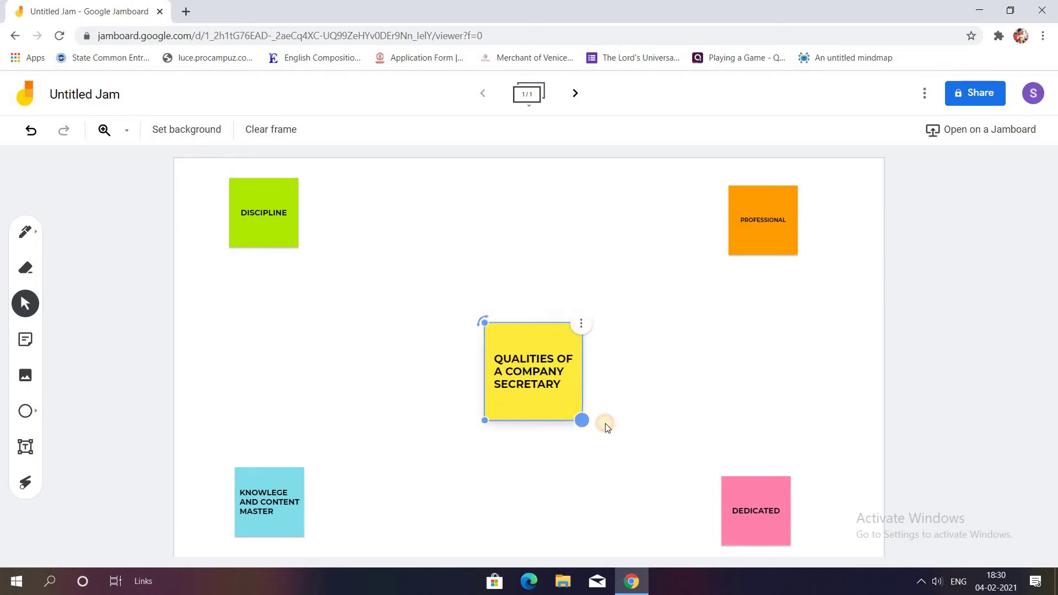
left_click_drag(546, 381, 532, 358)
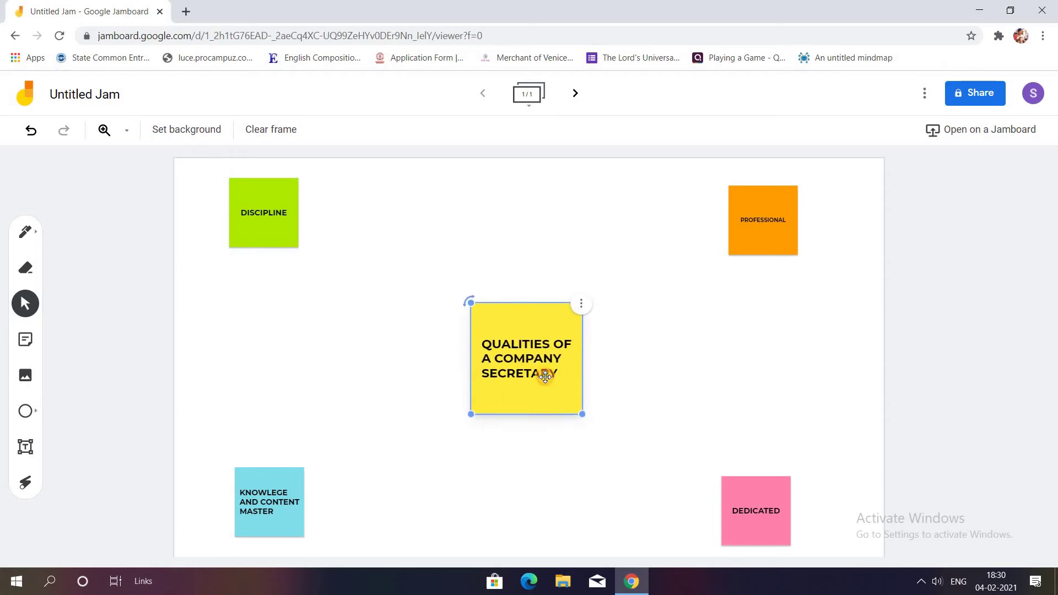
- Tilt the green DISCIPLINE note counterclockwise and enlarge it in the frame's upper-left corner
left_click(287, 233)
left_click_drag(286, 234, 298, 243)
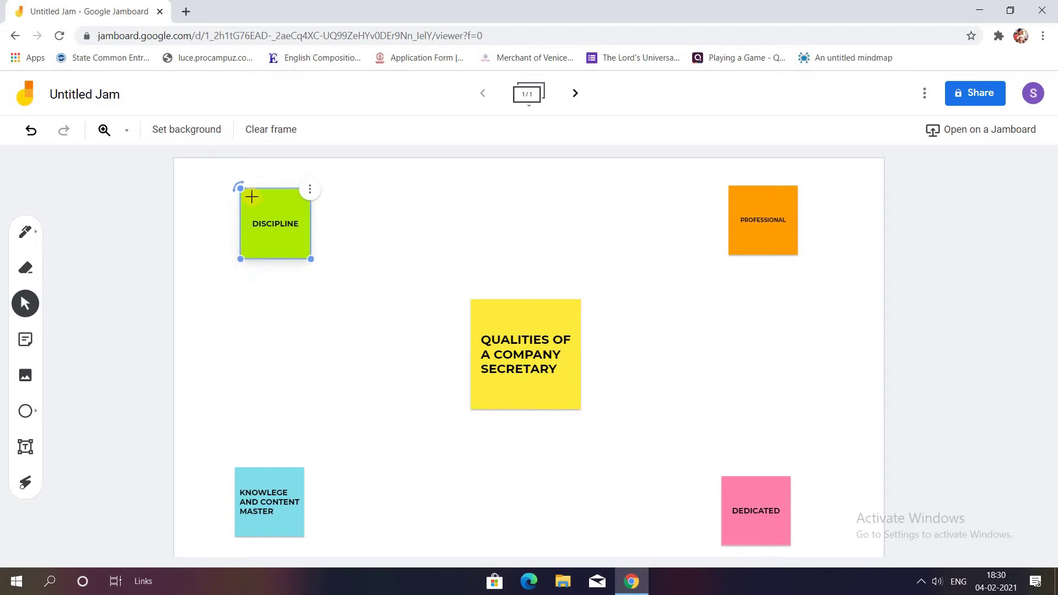
left_click_drag(237, 184, 231, 210)
left_click_drag(265, 268, 254, 296)
- Tilt the orange PROFESSIONAL note clockwise, enlarge it and shift it slightly down within the frame's upper-right corner
left_click(769, 223)
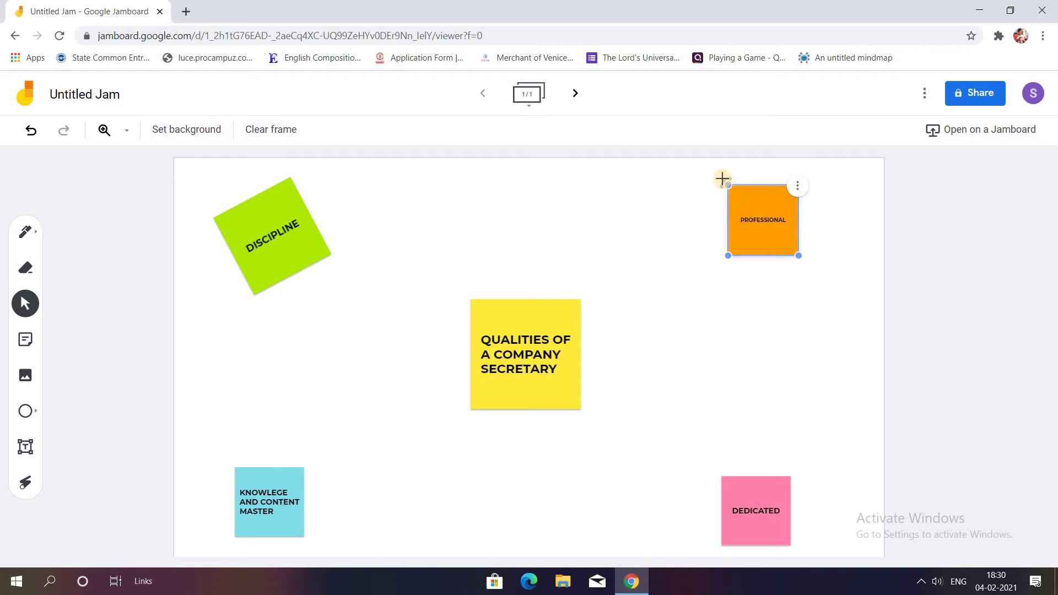
left_click_drag(722, 179, 751, 171)
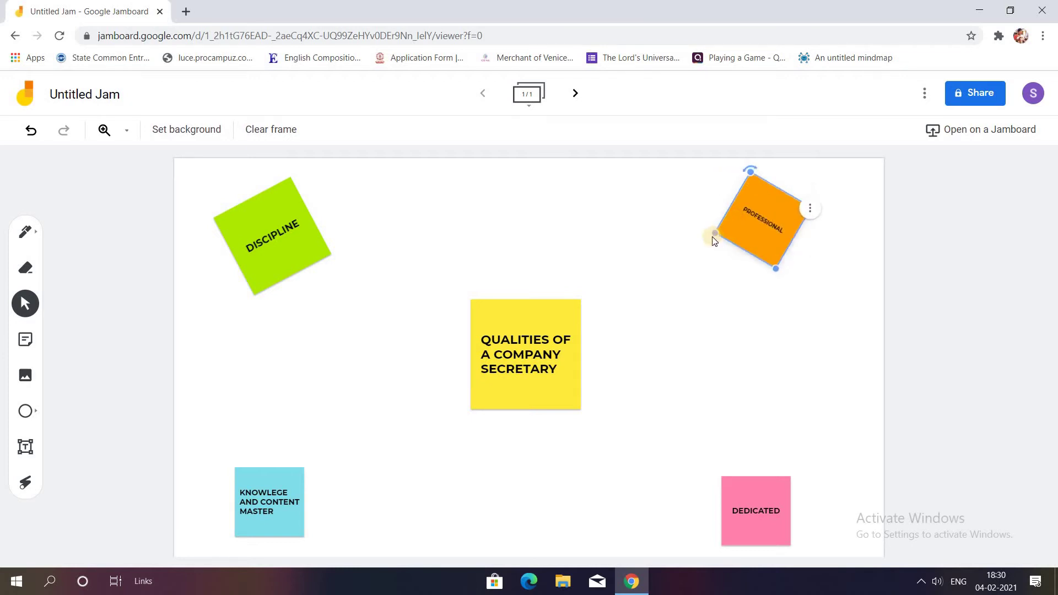
left_click_drag(714, 235, 688, 240)
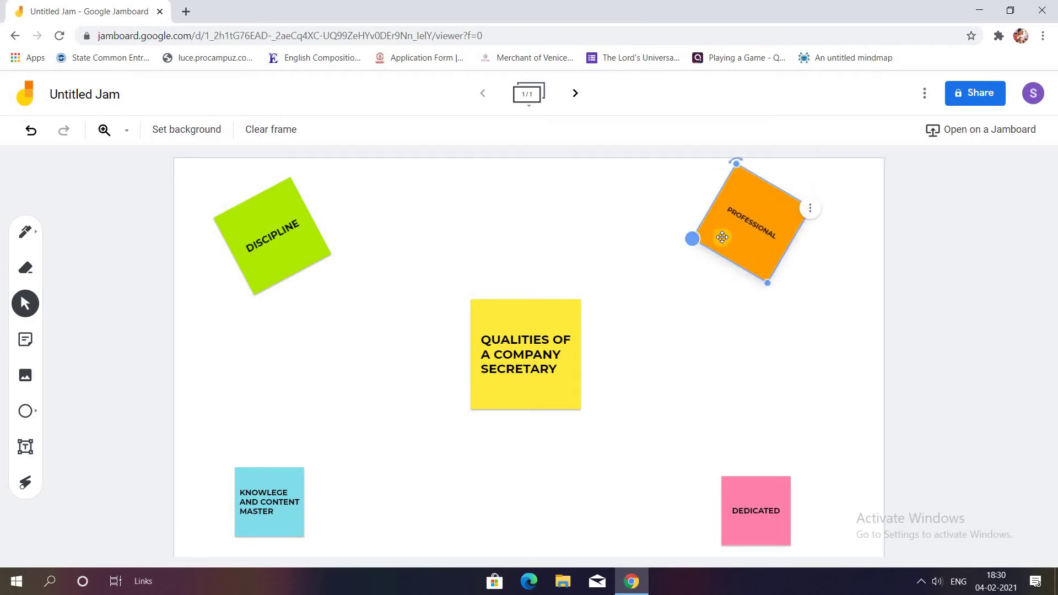
left_click_drag(753, 237, 761, 258)
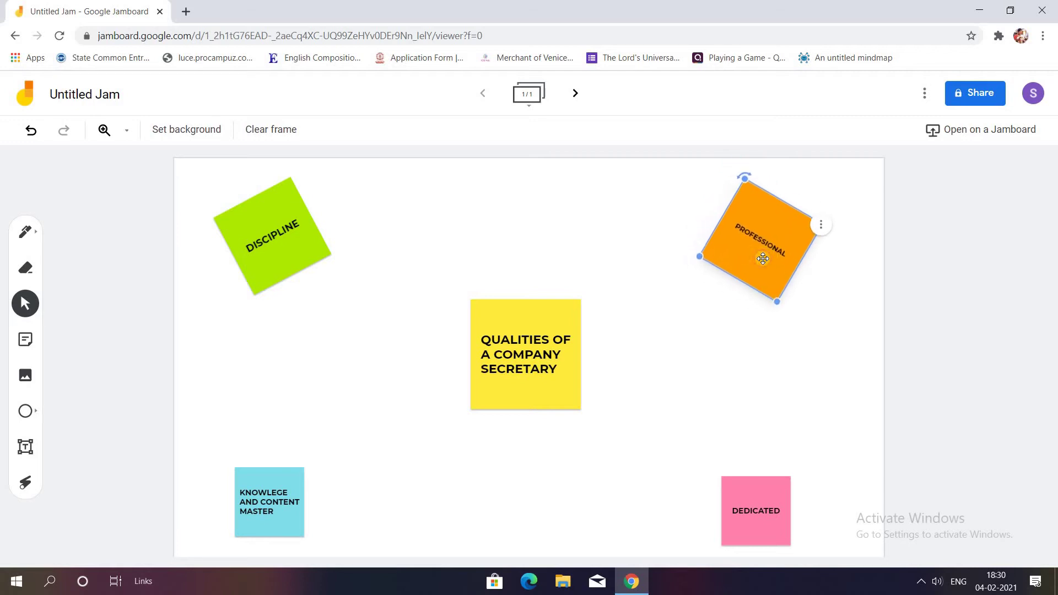